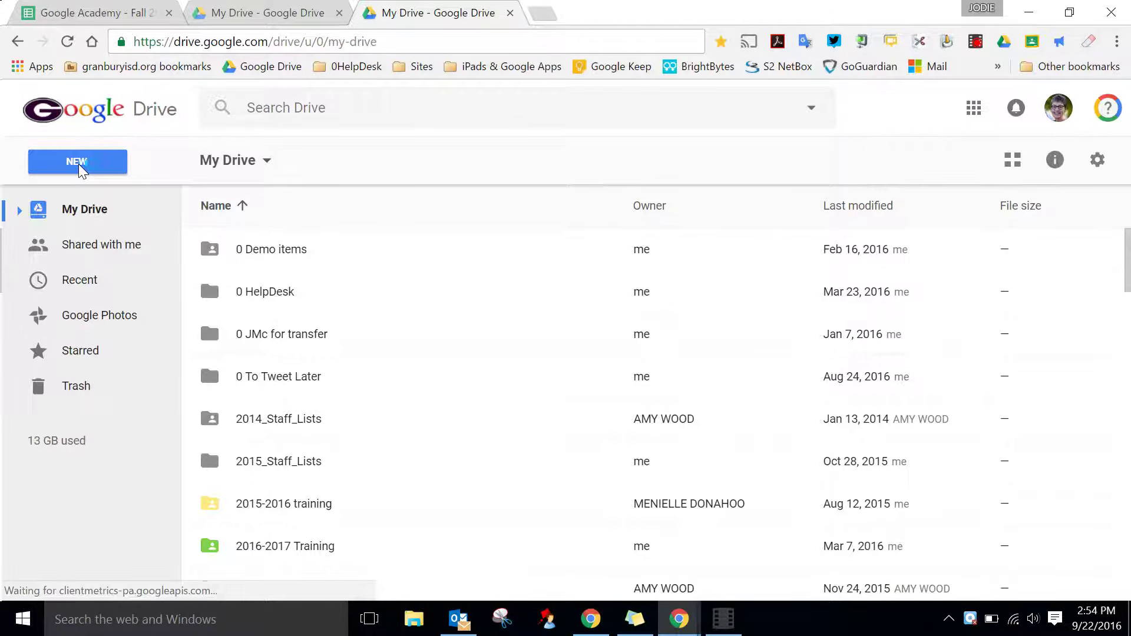
Create a new Google Drawings file from Drive and title it "My Best Self".
{"action": "left_click", "coordinate": [80, 168]}
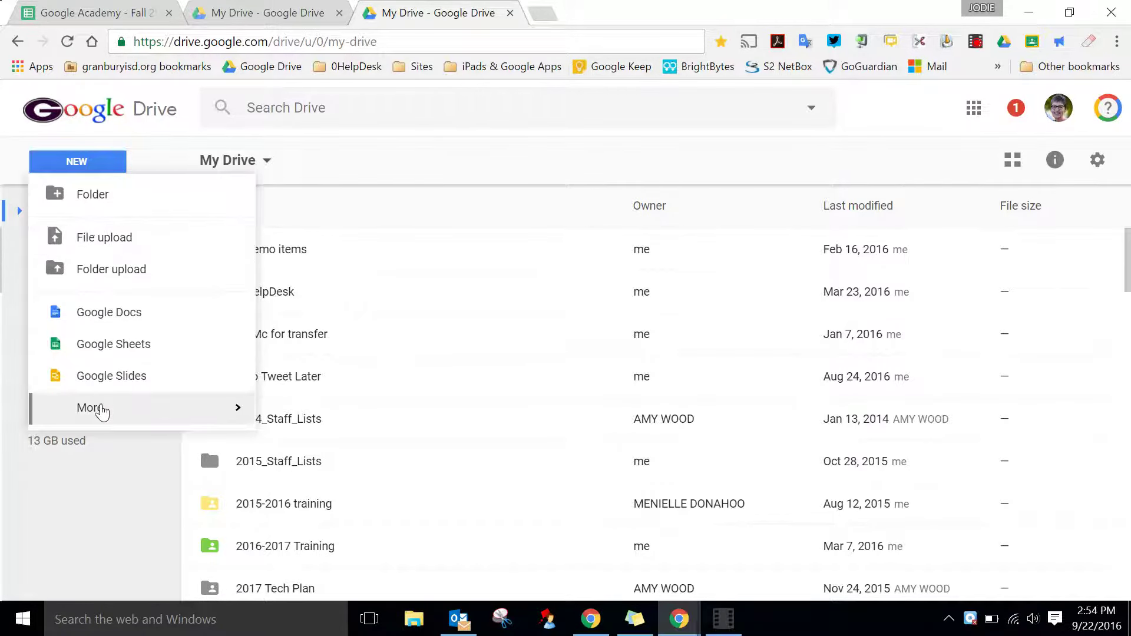
{"action": "mouse_move", "coordinate": [101, 412]}
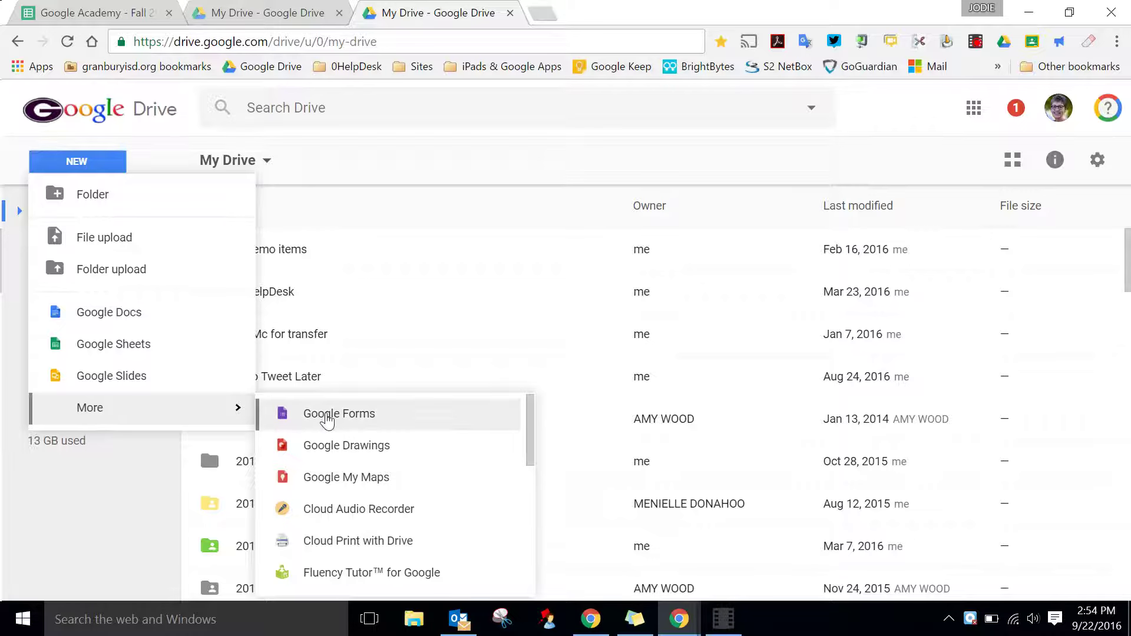
{"action": "left_click", "coordinate": [337, 451]}
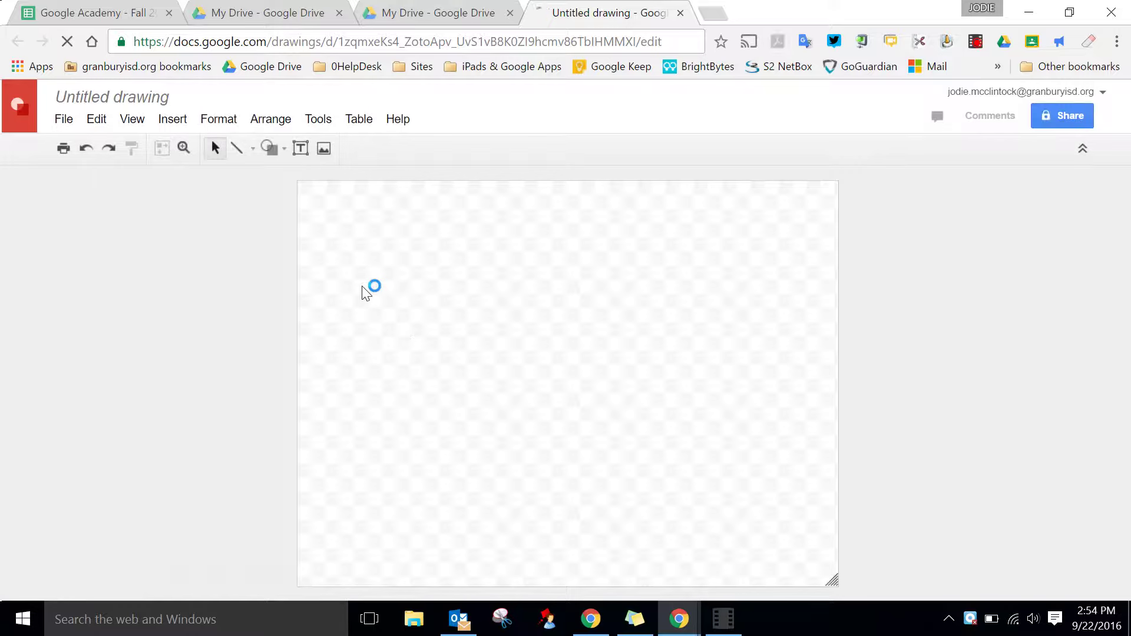
{"action": "left_click", "coordinate": [169, 101]}
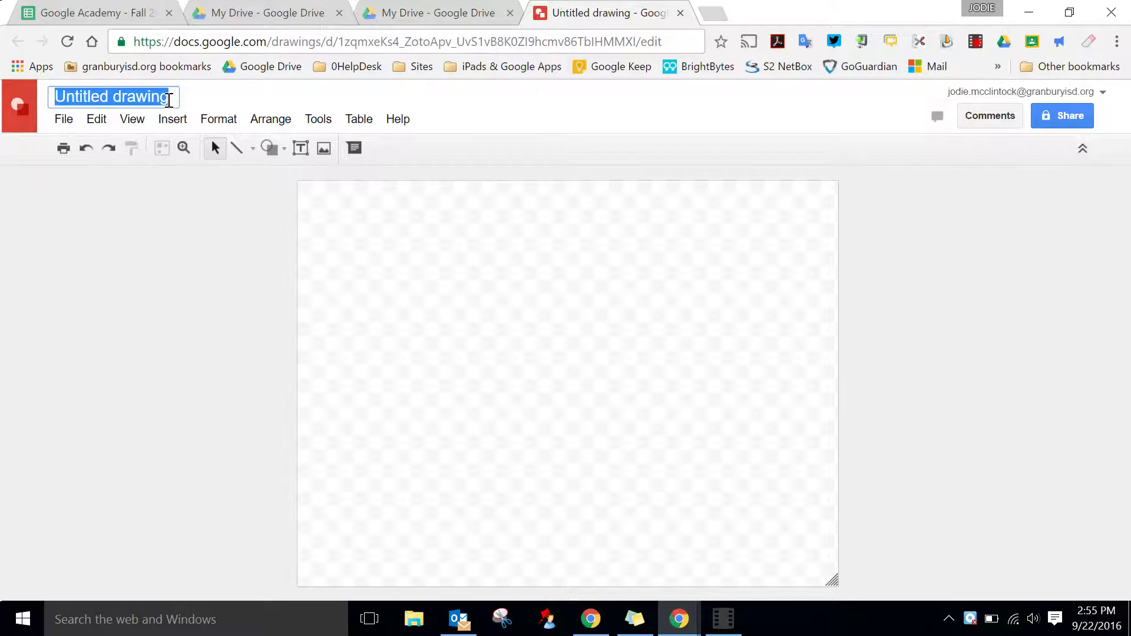
{"action": "type", "text": "My B"}
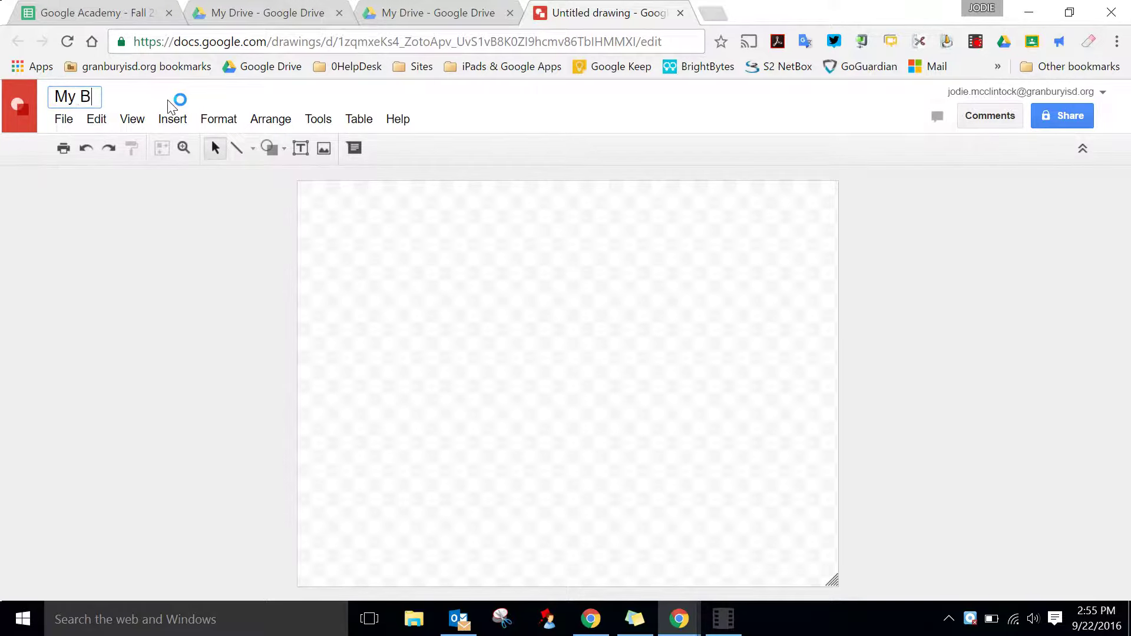
{"action": "type", "text": "est Self"}
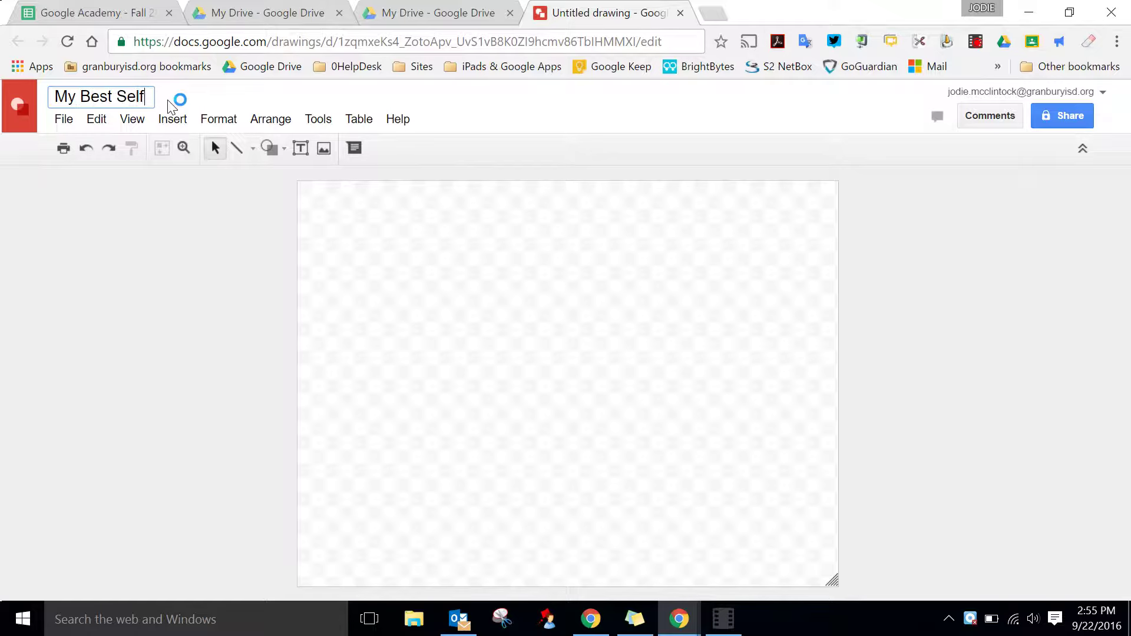
{"action": "left_click", "coordinate": [328, 220]}
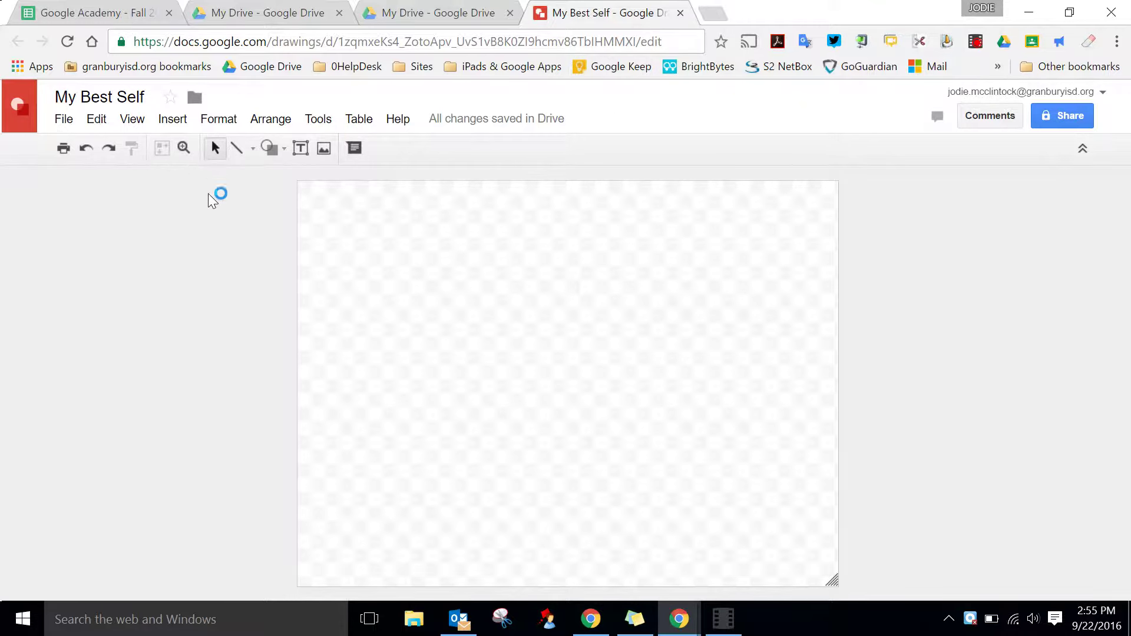
Insert the Boston Harbor JPG from My Drive, searching the images for "0" followed by the person's first name.
{"action": "left_click", "coordinate": [172, 121]}
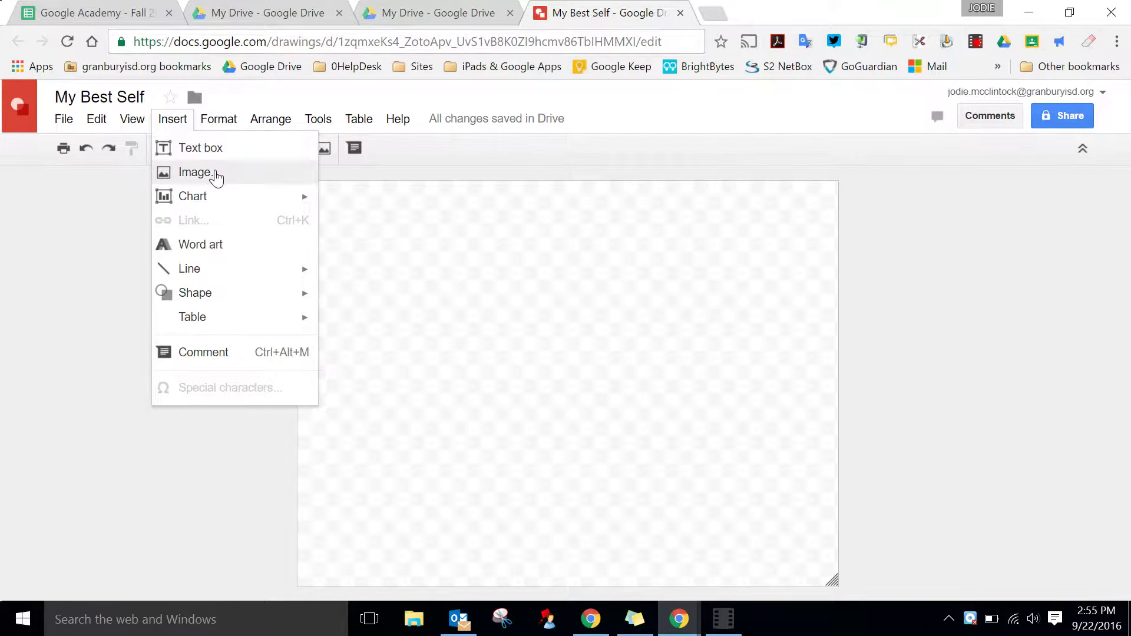
{"action": "left_click", "coordinate": [216, 174]}
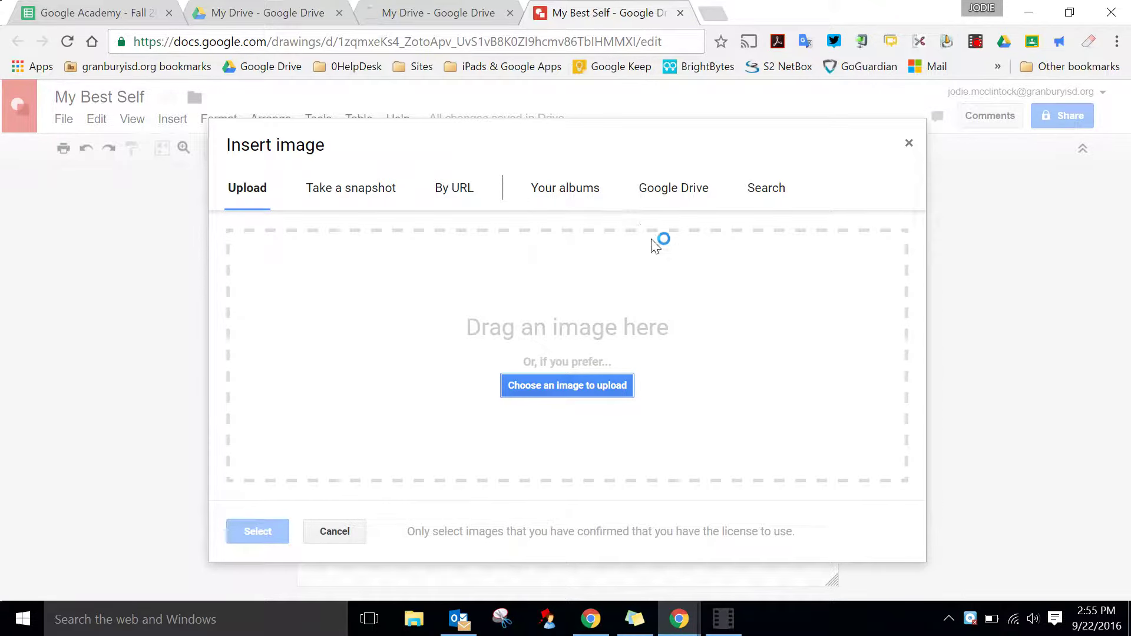
{"action": "left_click", "coordinate": [674, 188]}
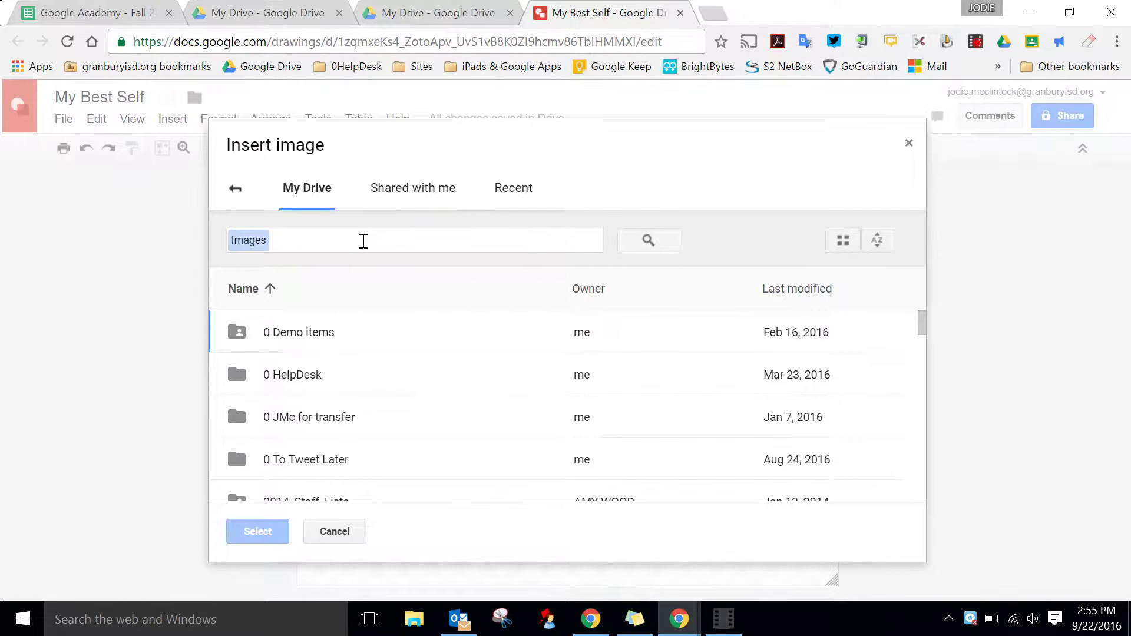
{"action": "left_click", "coordinate": [360, 240]}
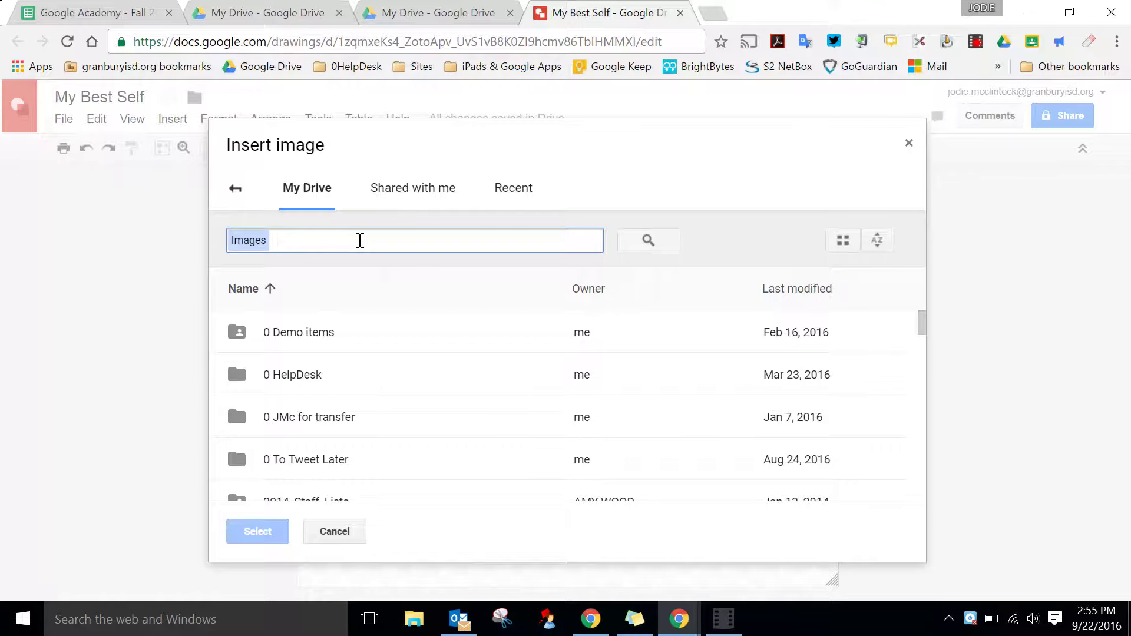
{"action": "type", "text": "0 wade"}
{"action": "key", "text": "BackSpace"}
{"action": "type", "text": "de"}
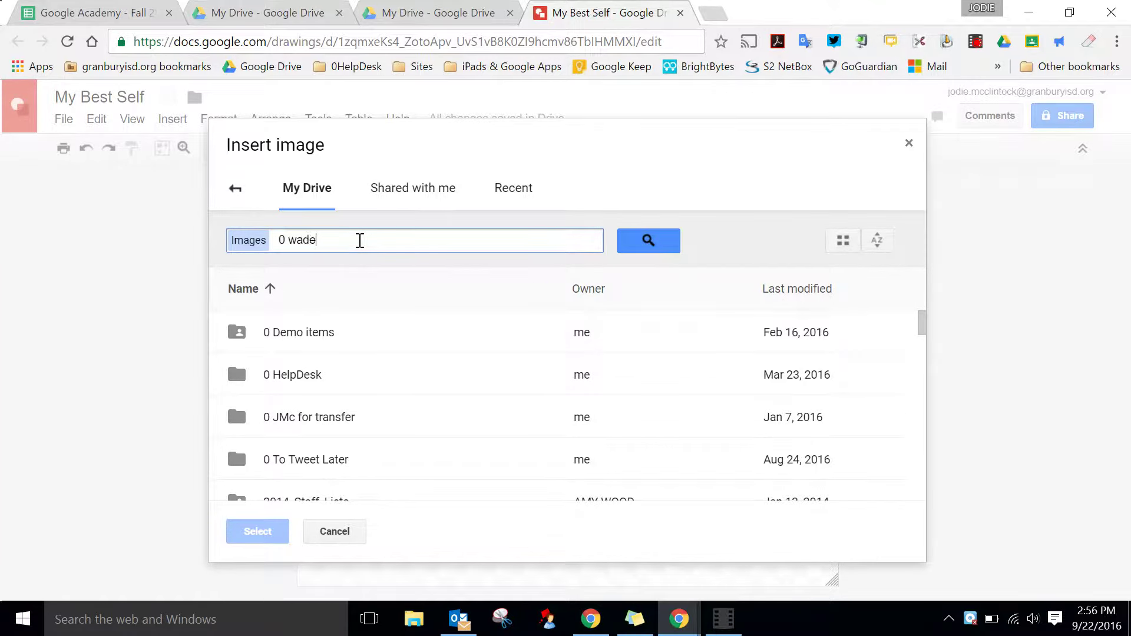
{"action": "left_click", "coordinate": [648, 240]}
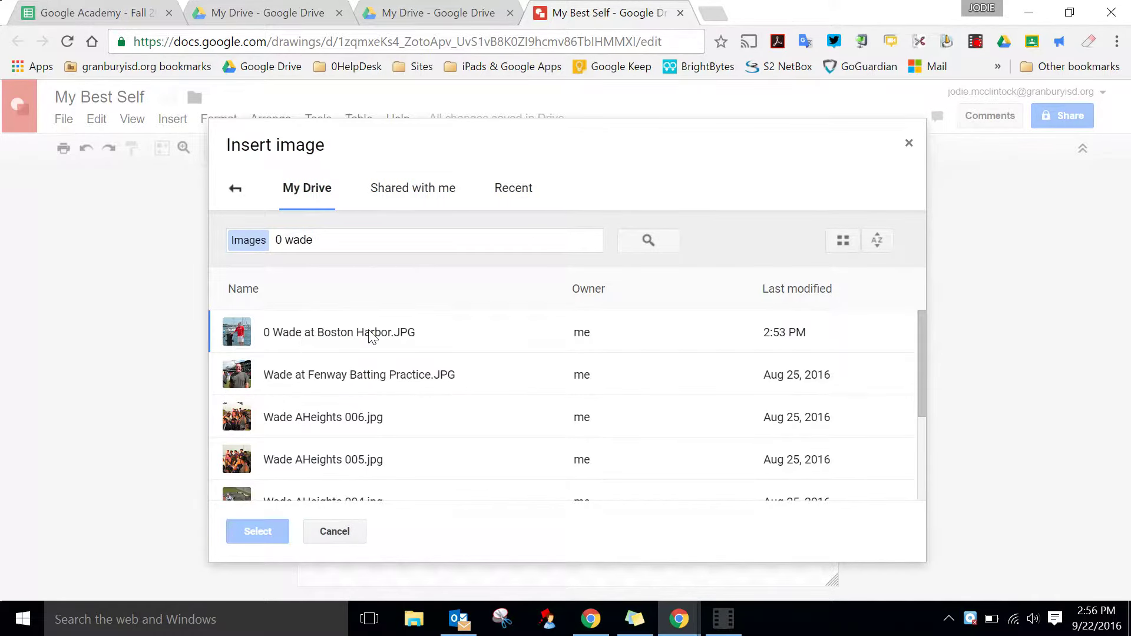
{"action": "left_click", "coordinate": [332, 331]}
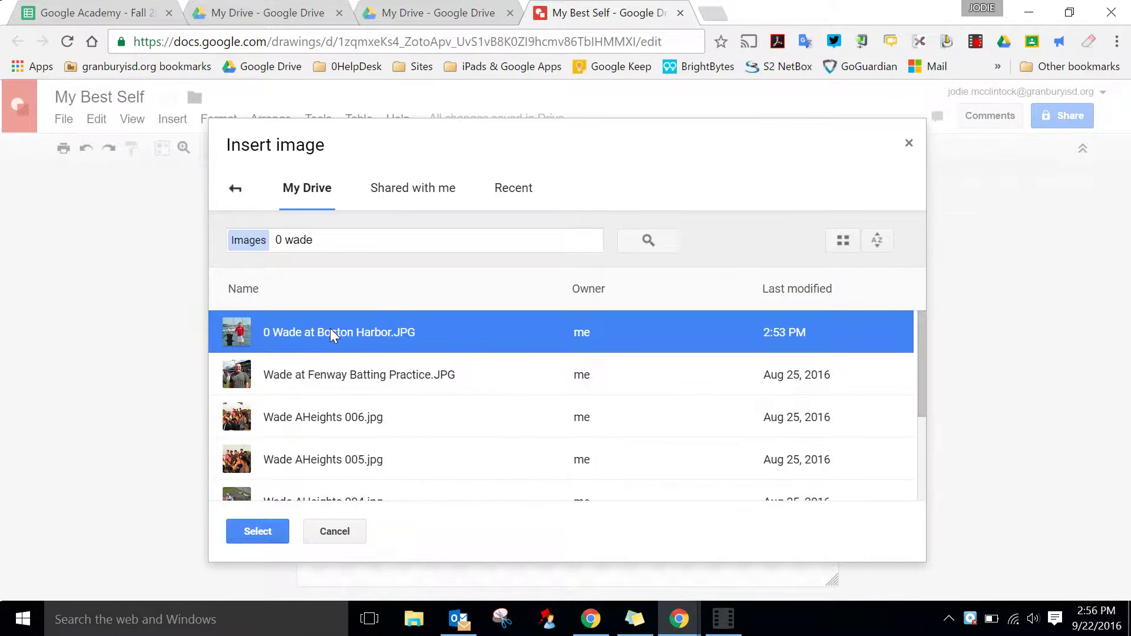
{"action": "left_click", "coordinate": [258, 533]}
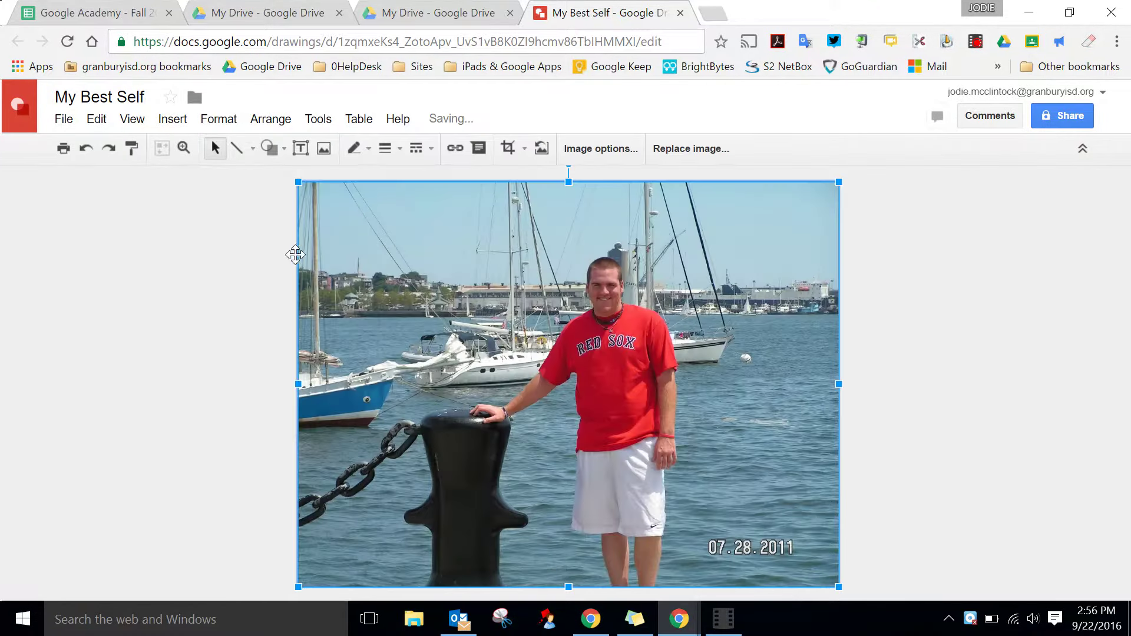
Shrink the photo to leave a margin around it on the canvas, and tilt it slightly clockwise.
{"action": "left_click_drag", "start_coordinate": [298, 183], "coordinate": [413, 271]}
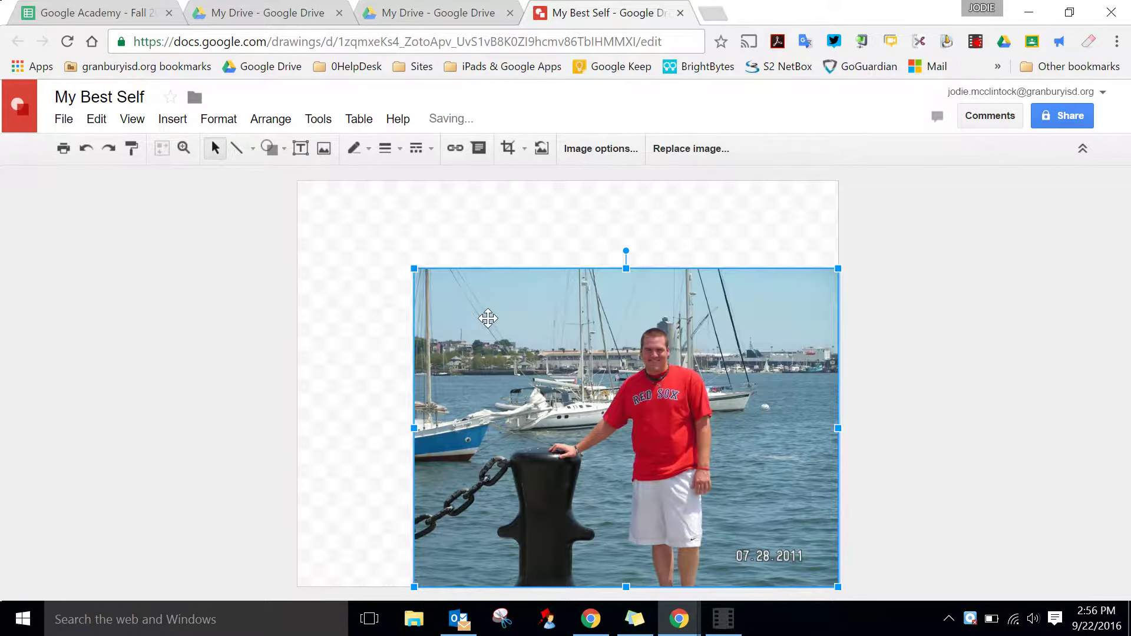
{"action": "left_click_drag", "start_coordinate": [612, 350], "coordinate": [554, 311]}
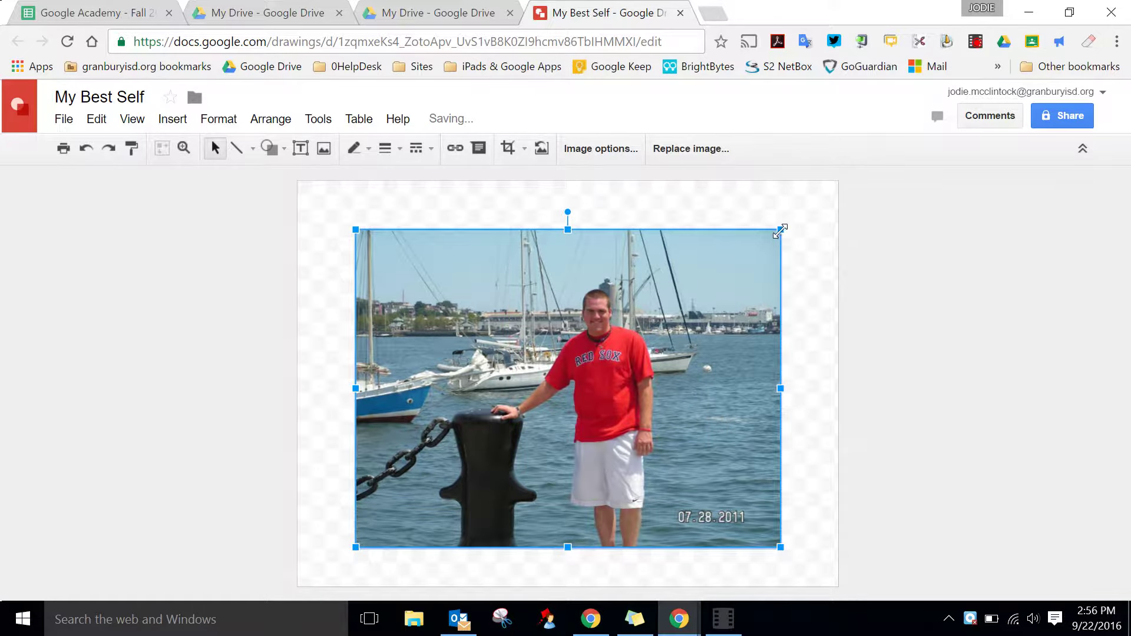
{"action": "left_click_drag", "start_coordinate": [781, 230], "coordinate": [737, 283]}
{"action": "left_click_drag", "start_coordinate": [582, 352], "coordinate": [605, 340]}
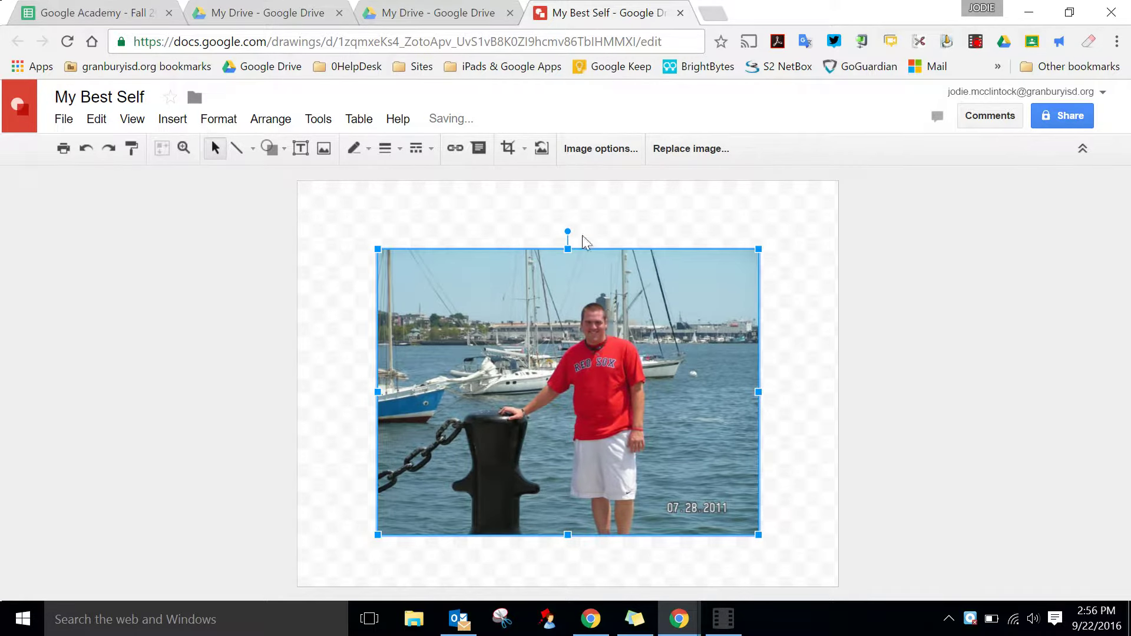
{"action": "left_click_drag", "start_coordinate": [567, 231], "coordinate": [598, 235]}
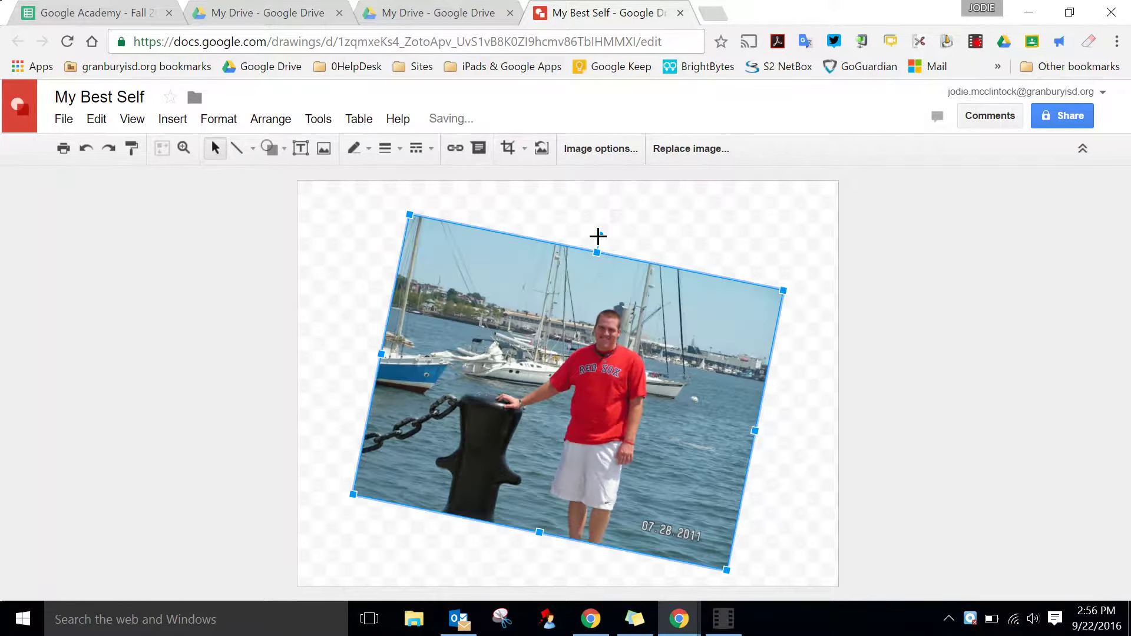
{"action": "left_click", "coordinate": [589, 218]}
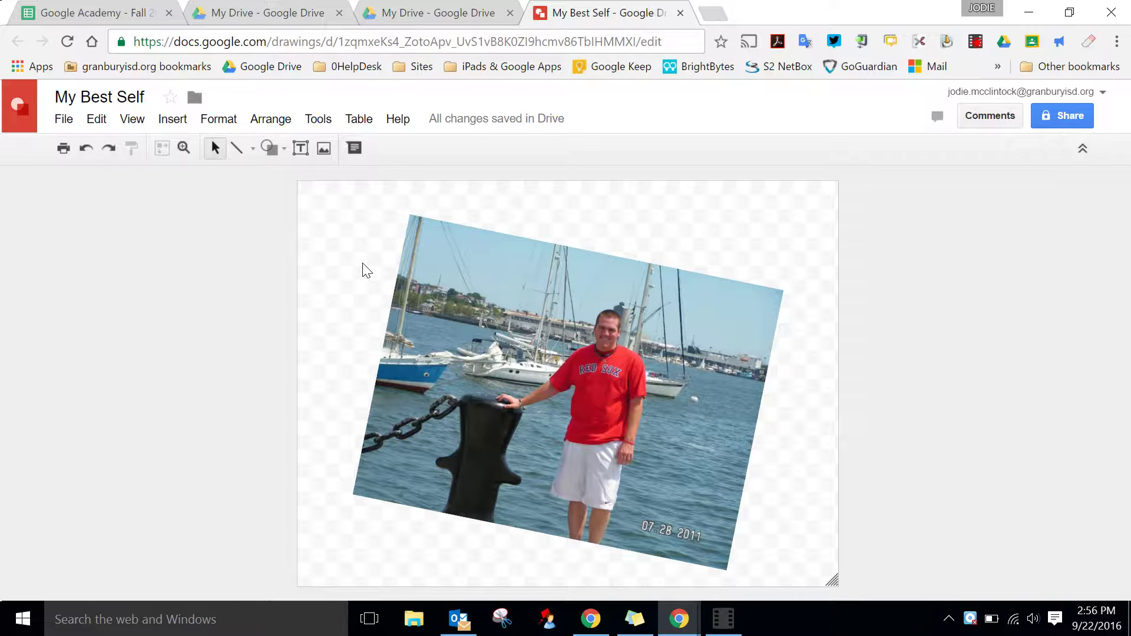
Add a text box reading "Friendly" above the photo and set its font size to 30.
{"action": "left_click", "coordinate": [301, 151]}
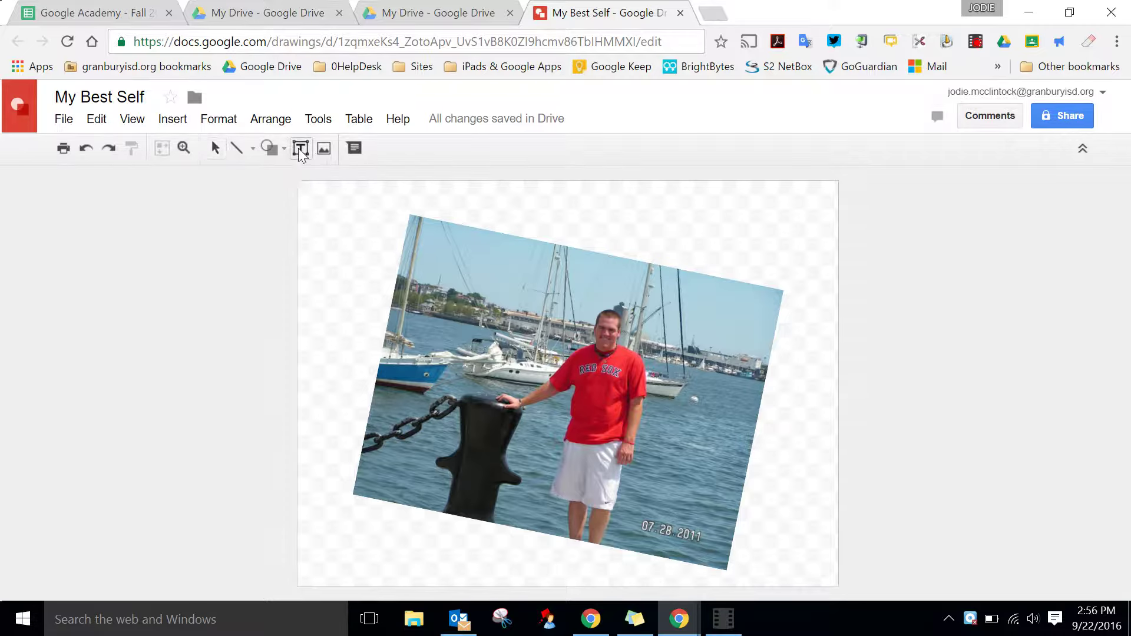
{"action": "left_click_drag", "start_coordinate": [556, 203], "coordinate": [798, 241]}
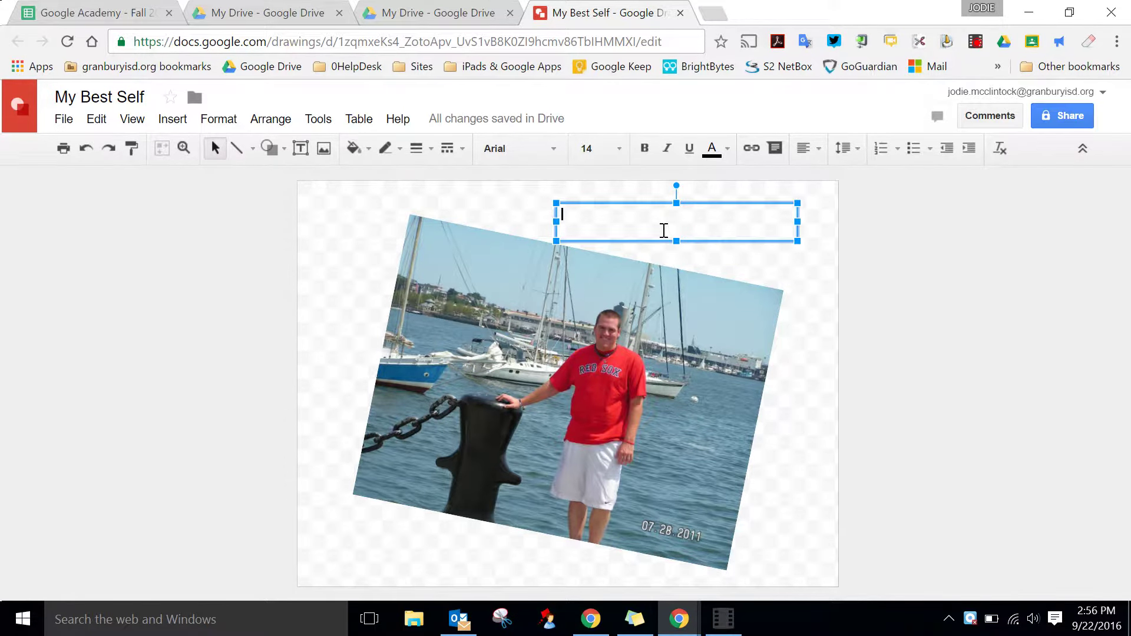
{"action": "type", "text": "Friendly"}
{"action": "left_click_drag", "start_coordinate": [601, 216], "coordinate": [563, 214]}
{"action": "left_click", "coordinate": [619, 149]}
{"action": "left_click", "coordinate": [594, 417]}
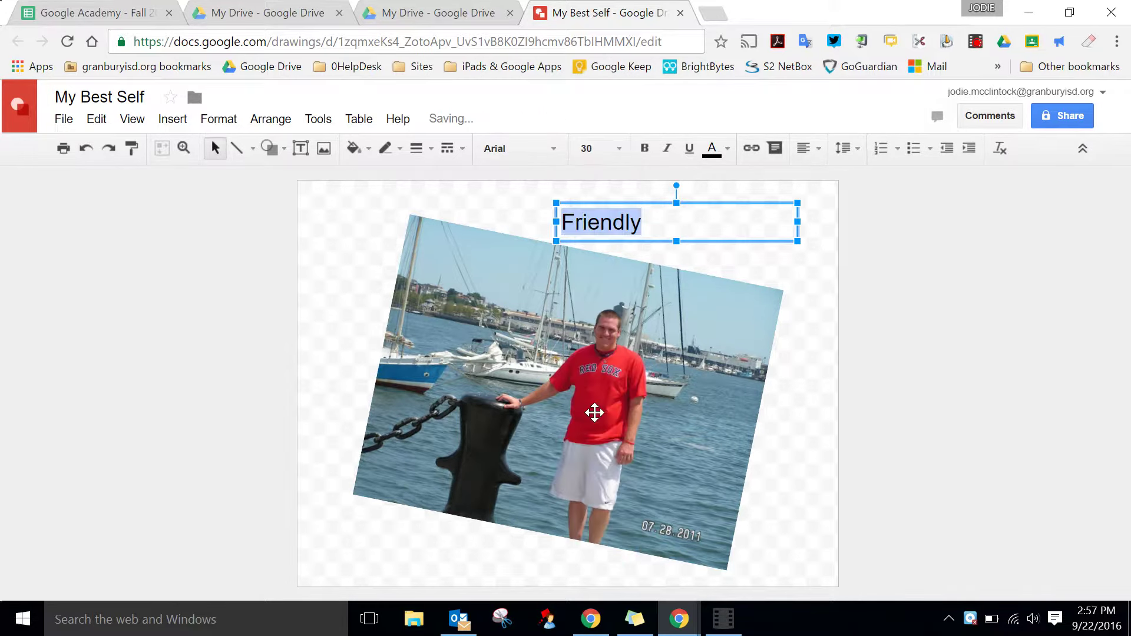
Color the "Friendly" text red and set its font to Chewy.
{"action": "left_click", "coordinate": [712, 151]}
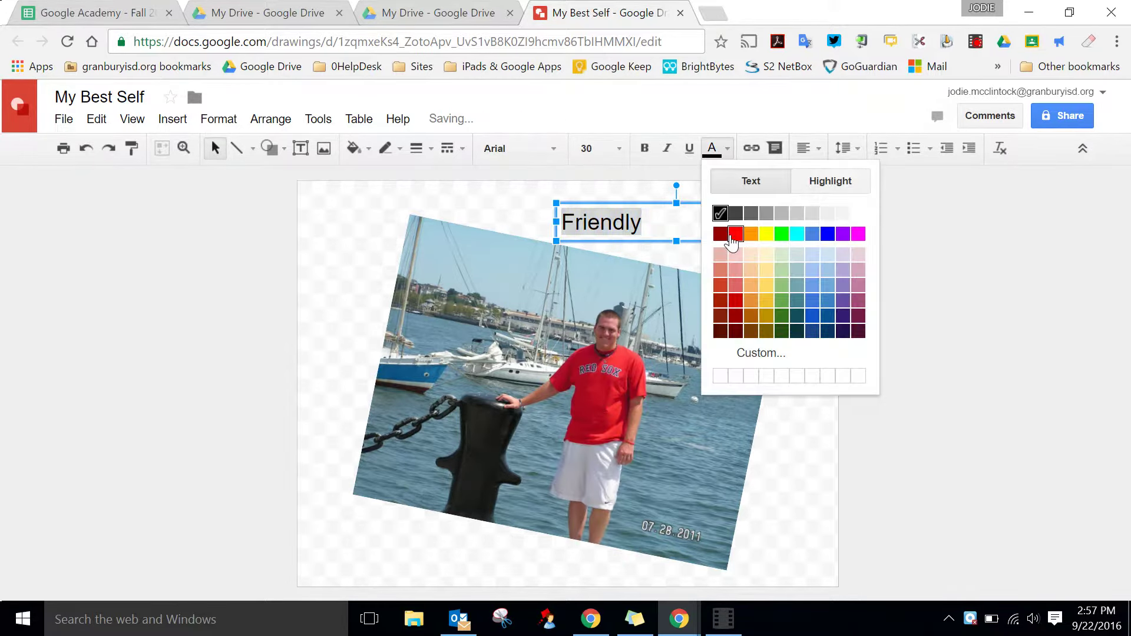
{"action": "left_click", "coordinate": [735, 235]}
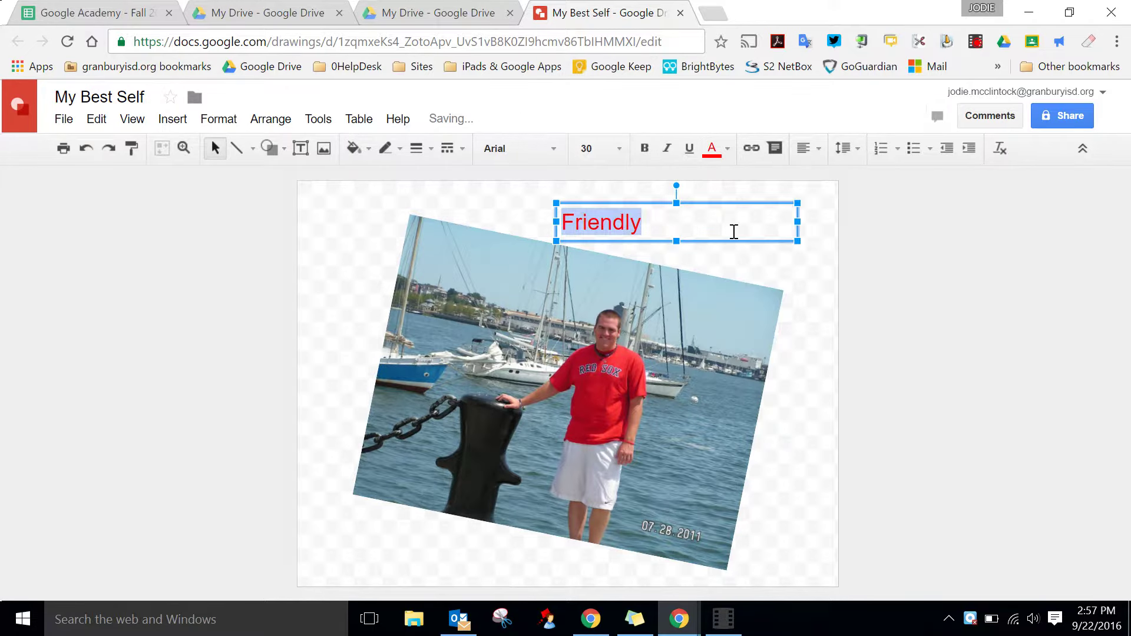
{"action": "left_click", "coordinate": [552, 150]}
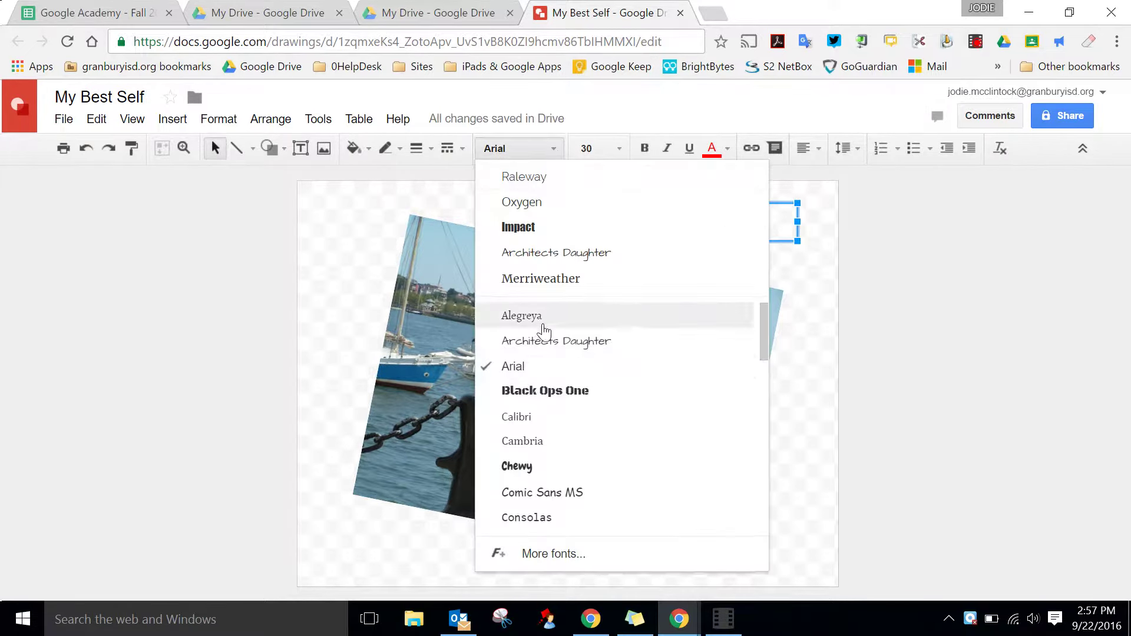
{"action": "left_click", "coordinate": [518, 467]}
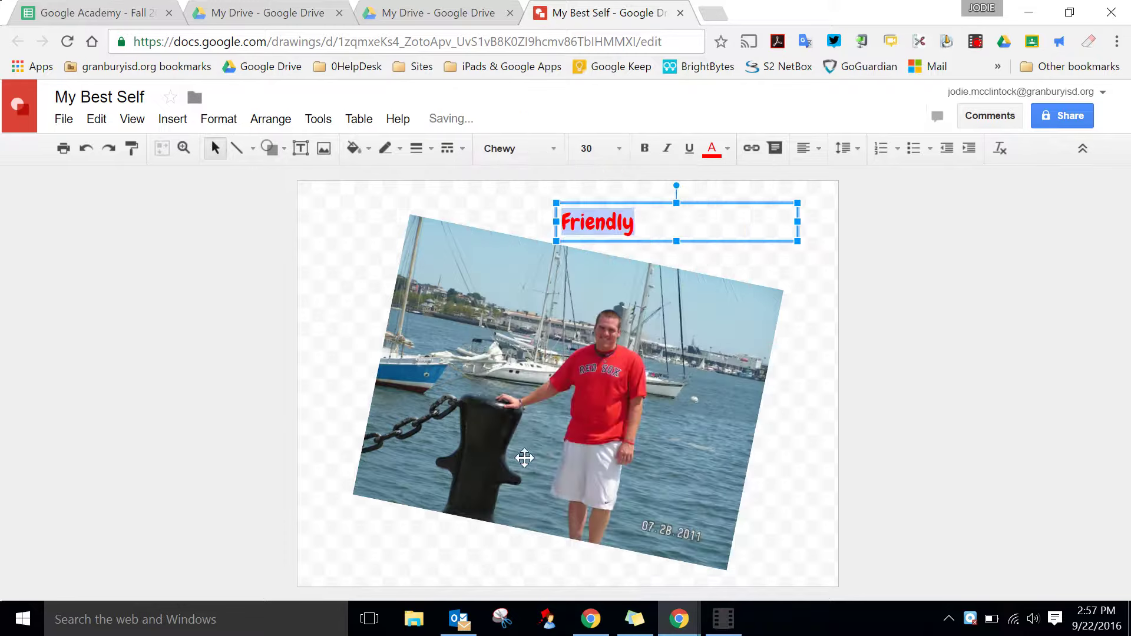
{"action": "left_click", "coordinate": [822, 284]}
{"action": "left_click", "coordinate": [684, 227]}
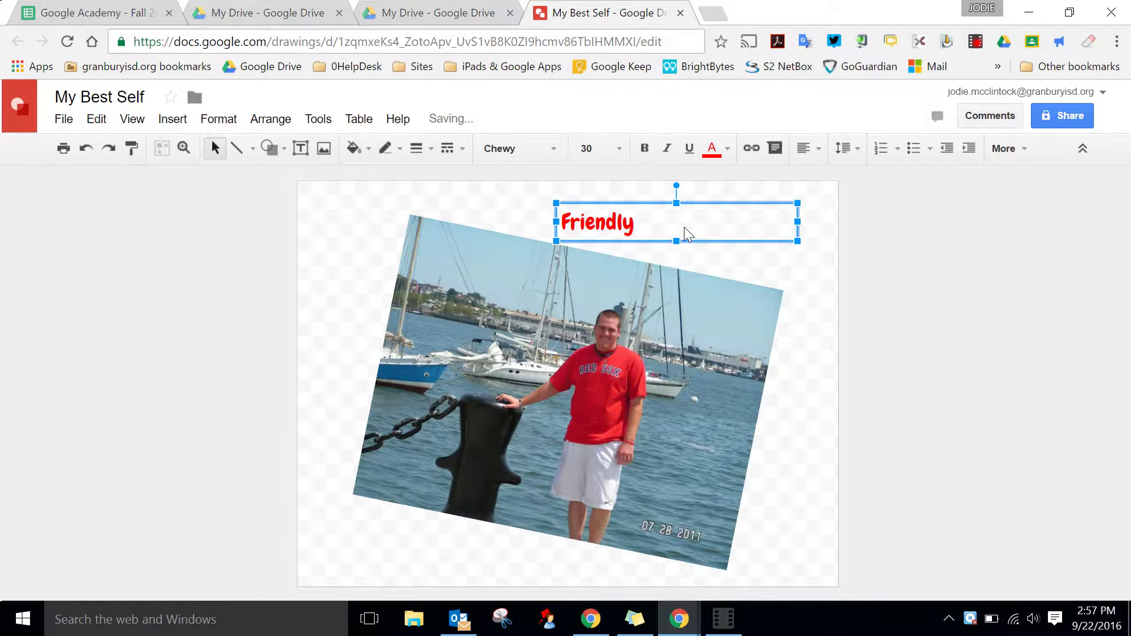
{"action": "left_click", "coordinate": [365, 242]}
Add a text box reading "Kind" below the photo, near the lower-left corner of the canvas.
{"action": "left_click", "coordinate": [293, 147]}
{"action": "left_click_drag", "start_coordinate": [320, 523], "coordinate": [465, 570]}
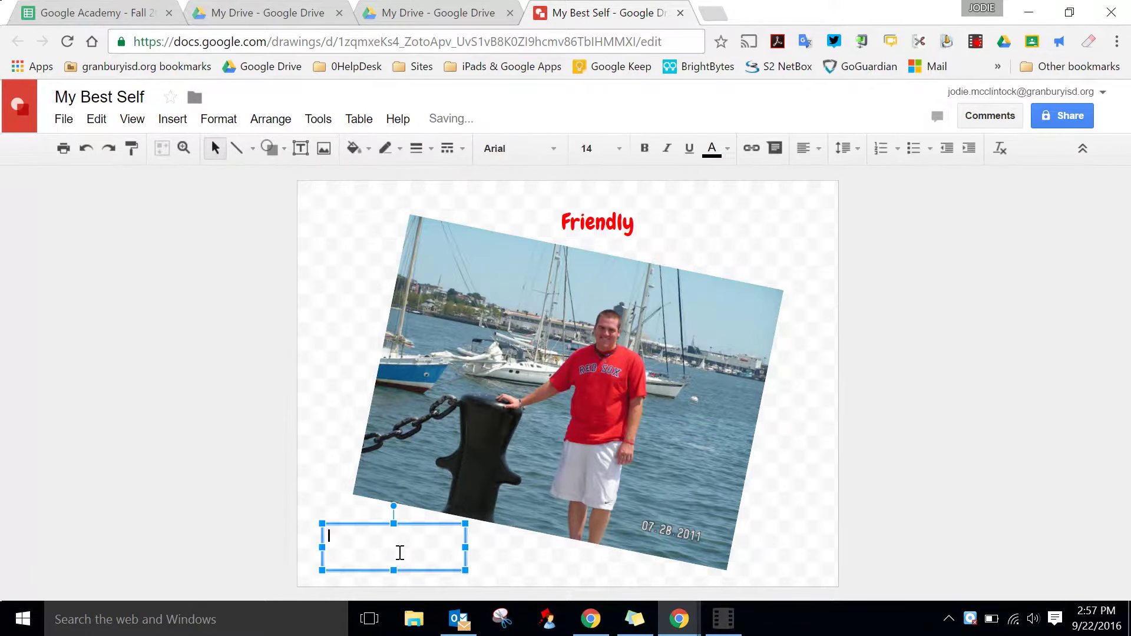
{"action": "type", "text": "Kind"}
Format the "Kind" text in the Black Ops One font at size 24, colored purple.
{"action": "left_click_drag", "start_coordinate": [353, 535], "coordinate": [328, 535]}
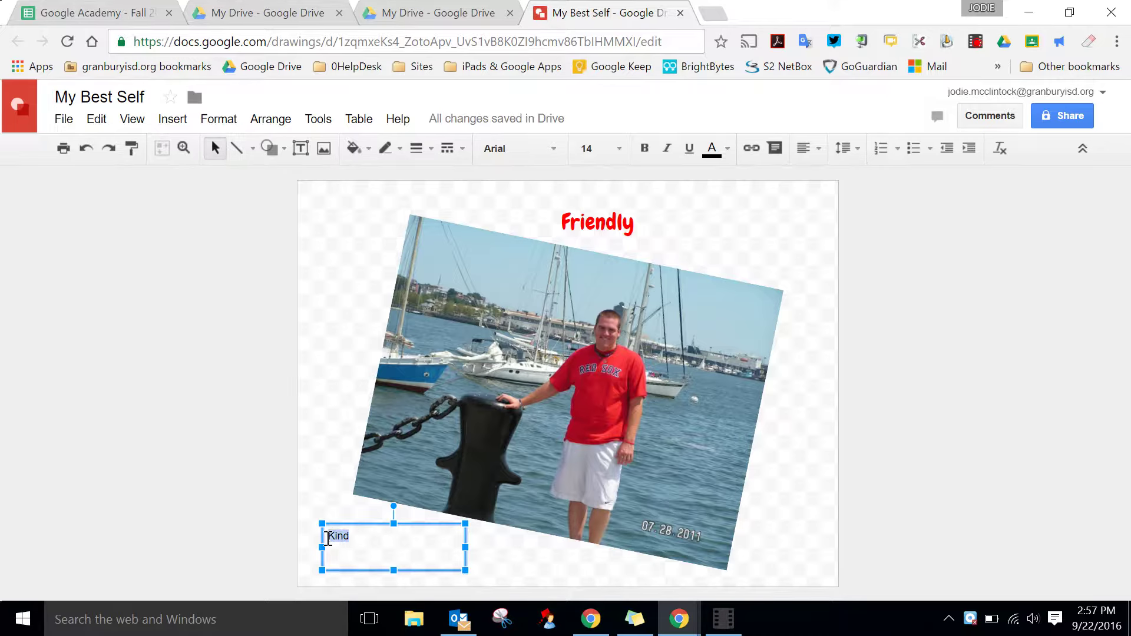
{"action": "left_click", "coordinate": [514, 149]}
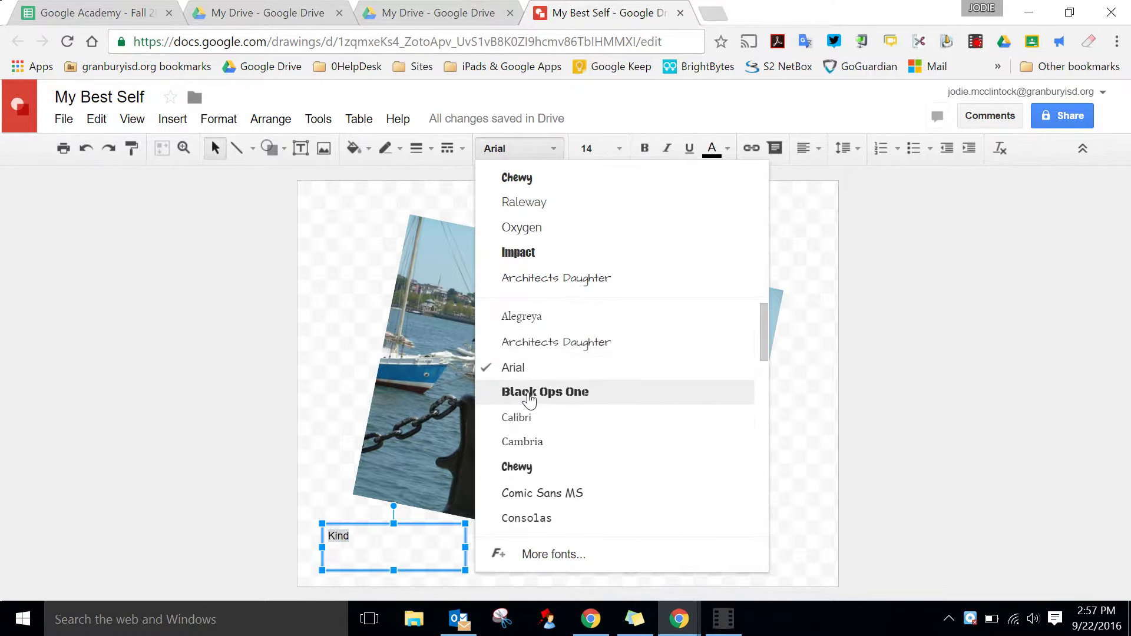
{"action": "left_click", "coordinate": [527, 393]}
{"action": "left_click", "coordinate": [618, 151]}
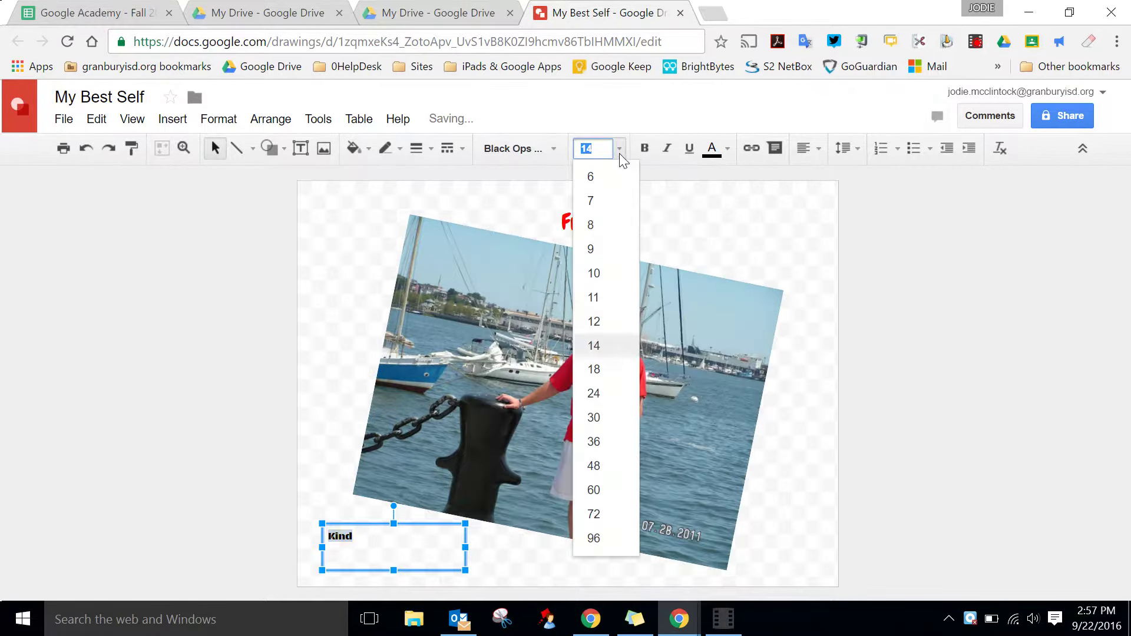
{"action": "left_click", "coordinate": [601, 396]}
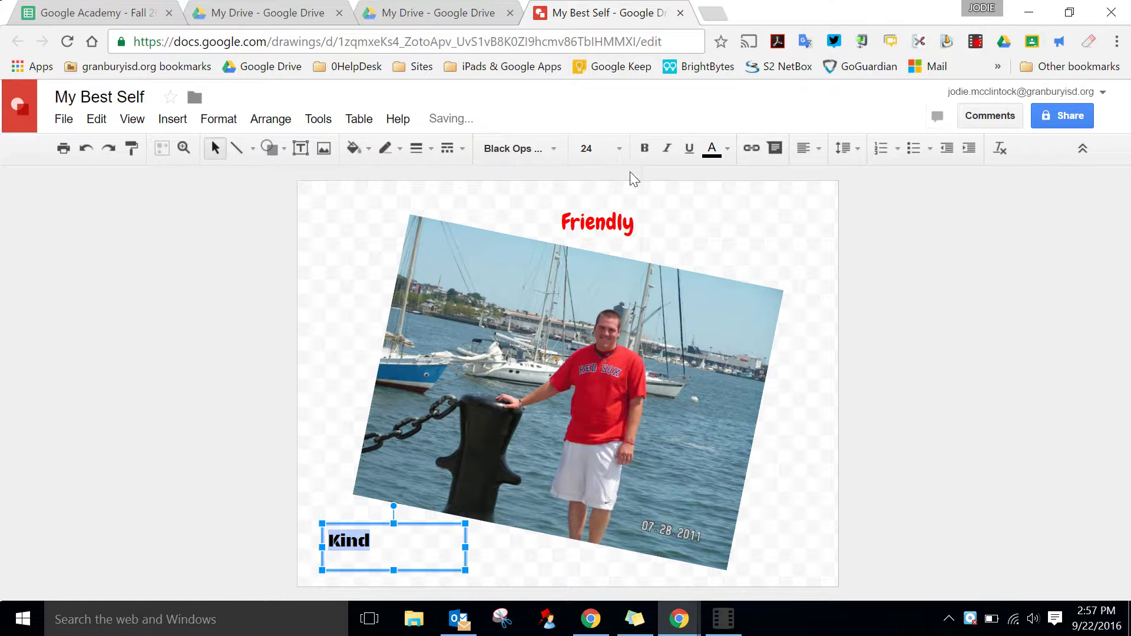
{"action": "left_click", "coordinate": [722, 150]}
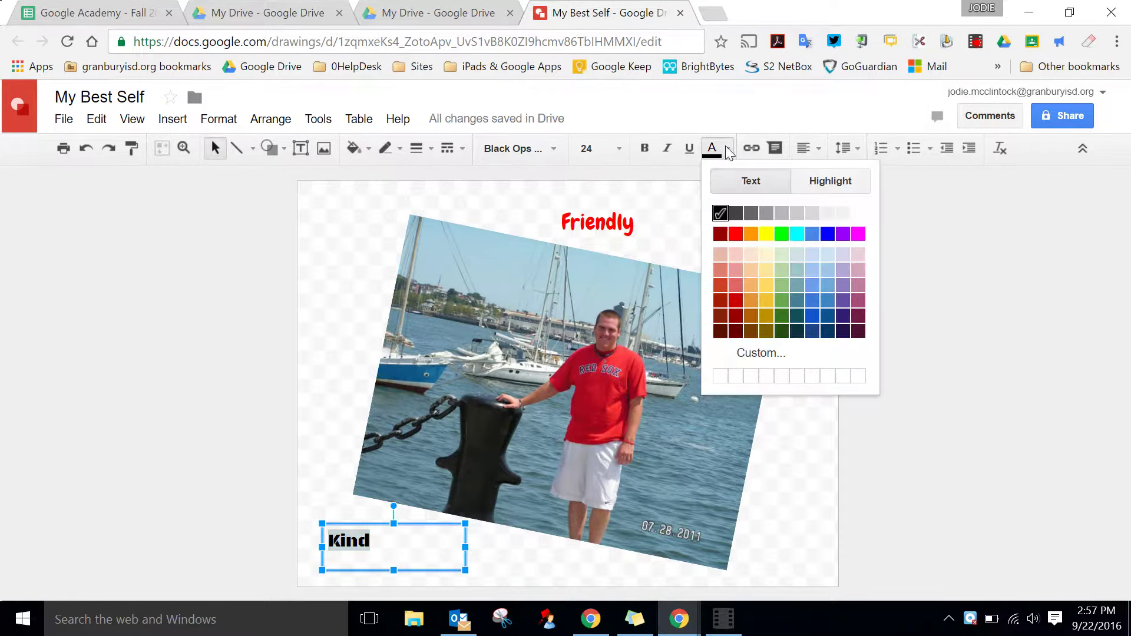
{"action": "left_click", "coordinate": [842, 234]}
{"action": "left_click", "coordinate": [813, 274]}
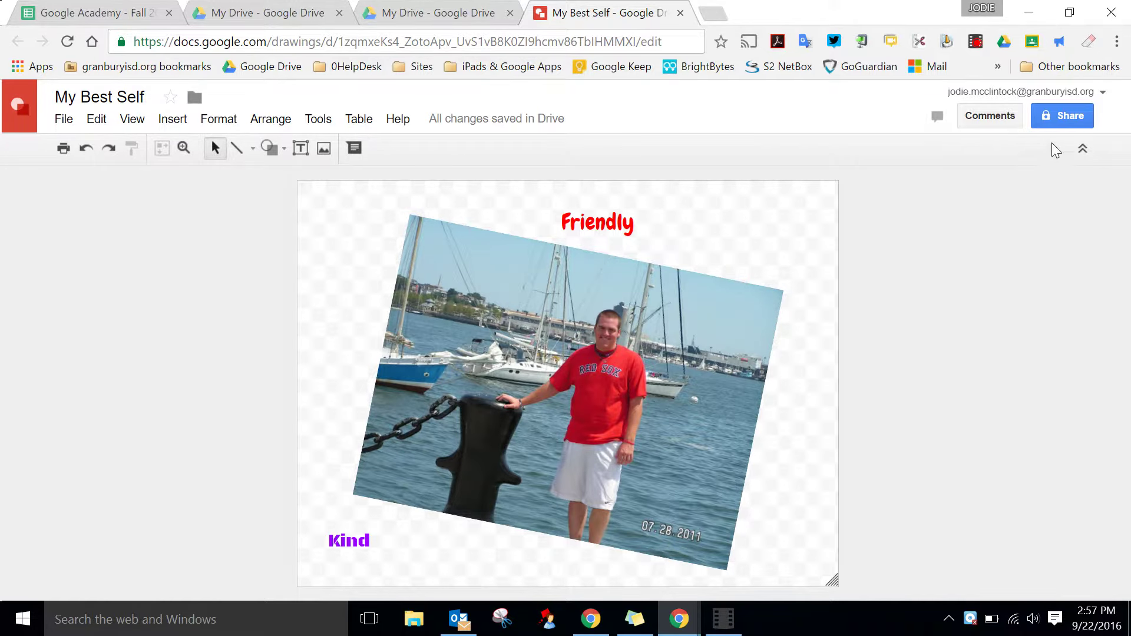
Share the drawing with a colleague chosen from the suggested contacts, granting edit access and skipping the email notification.
{"action": "left_click", "coordinate": [1059, 118]}
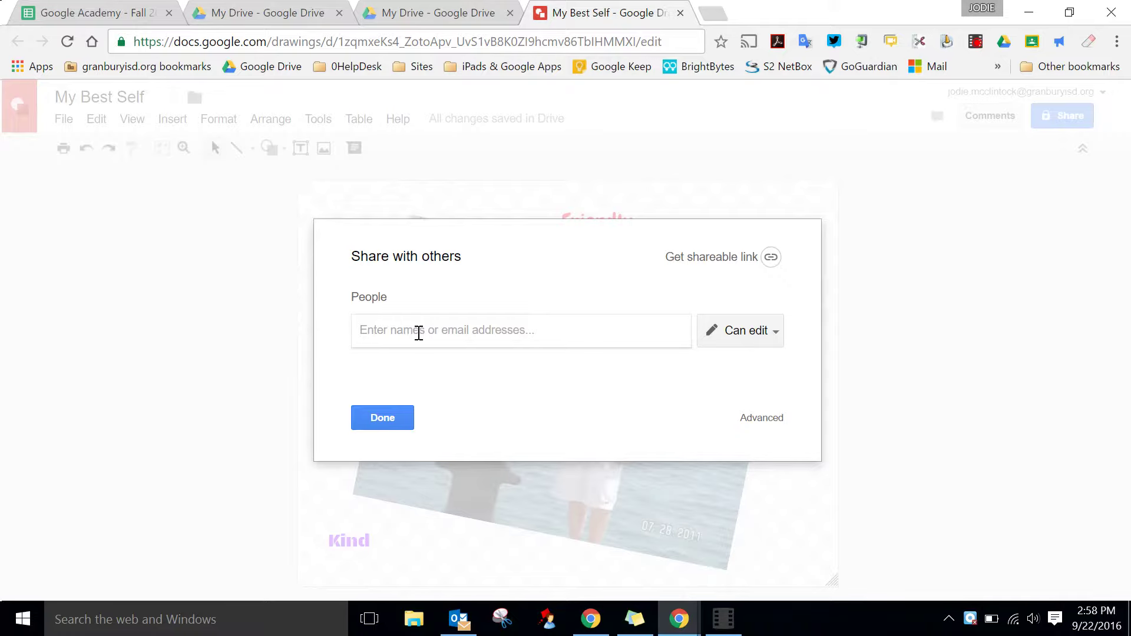
{"action": "type", "text": "men"}
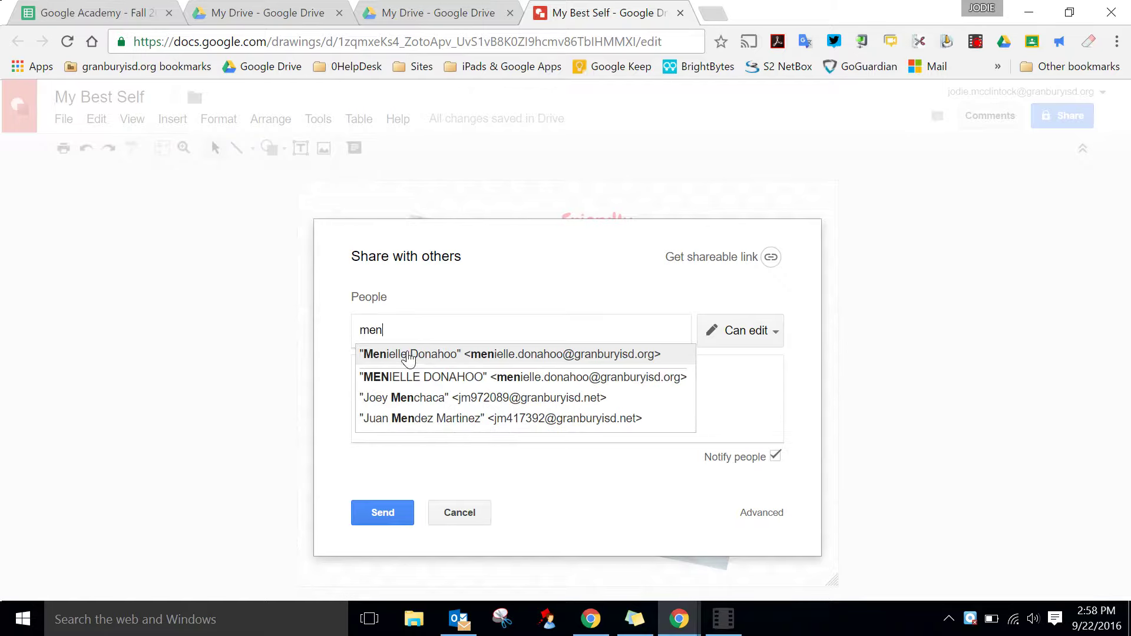
{"action": "left_click", "coordinate": [408, 356]}
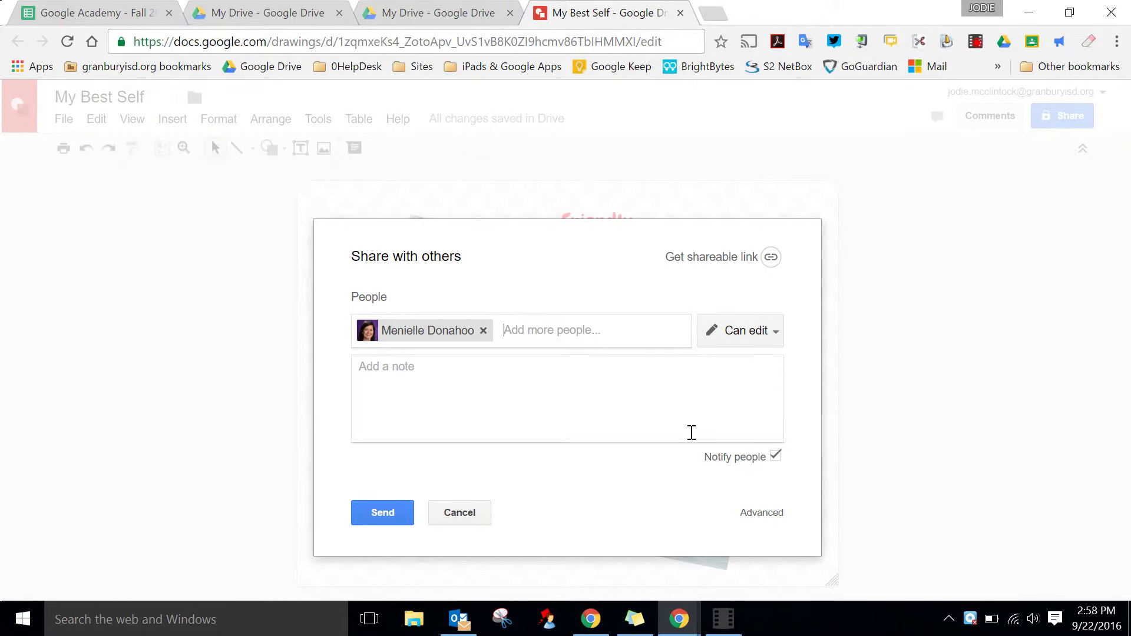
{"action": "left_click", "coordinate": [774, 455]}
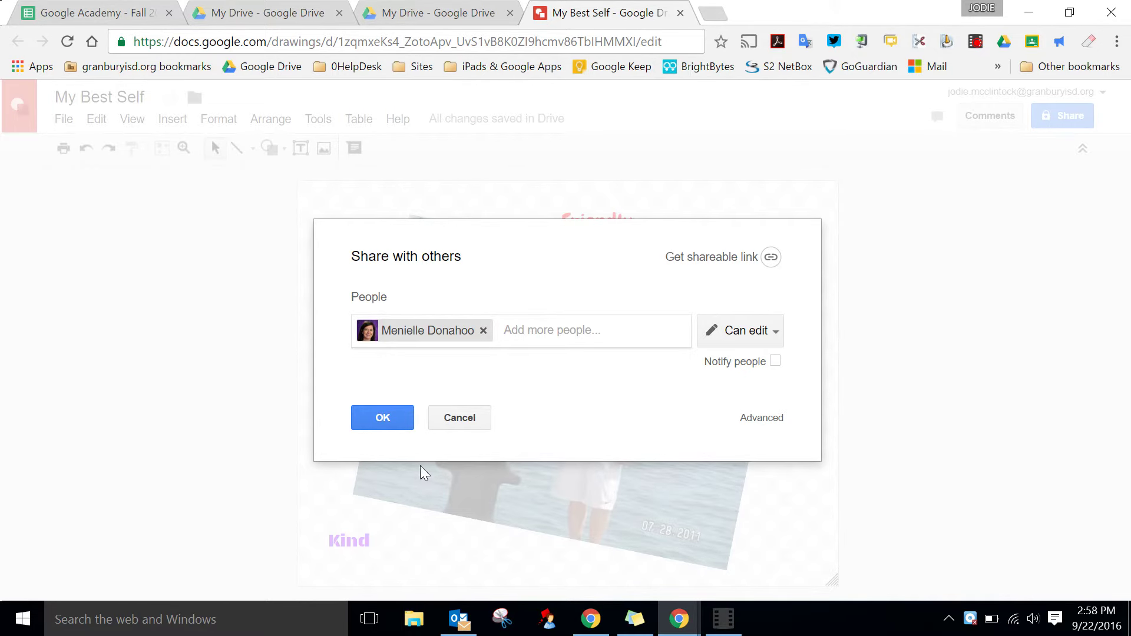
{"action": "left_click", "coordinate": [375, 419]}
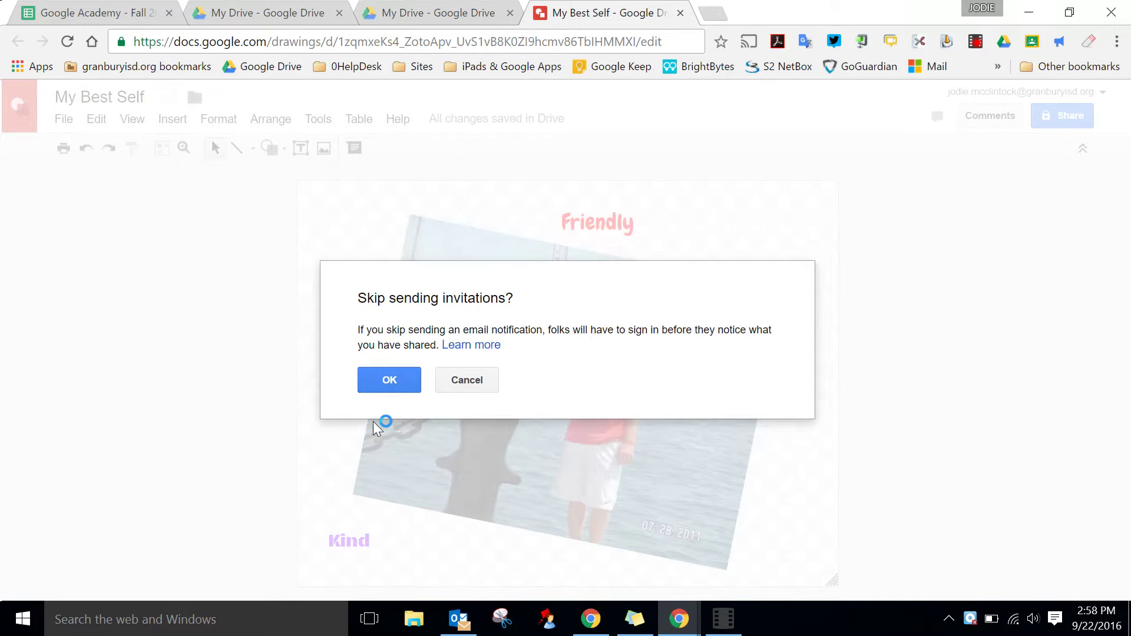
{"action": "left_click", "coordinate": [376, 384]}
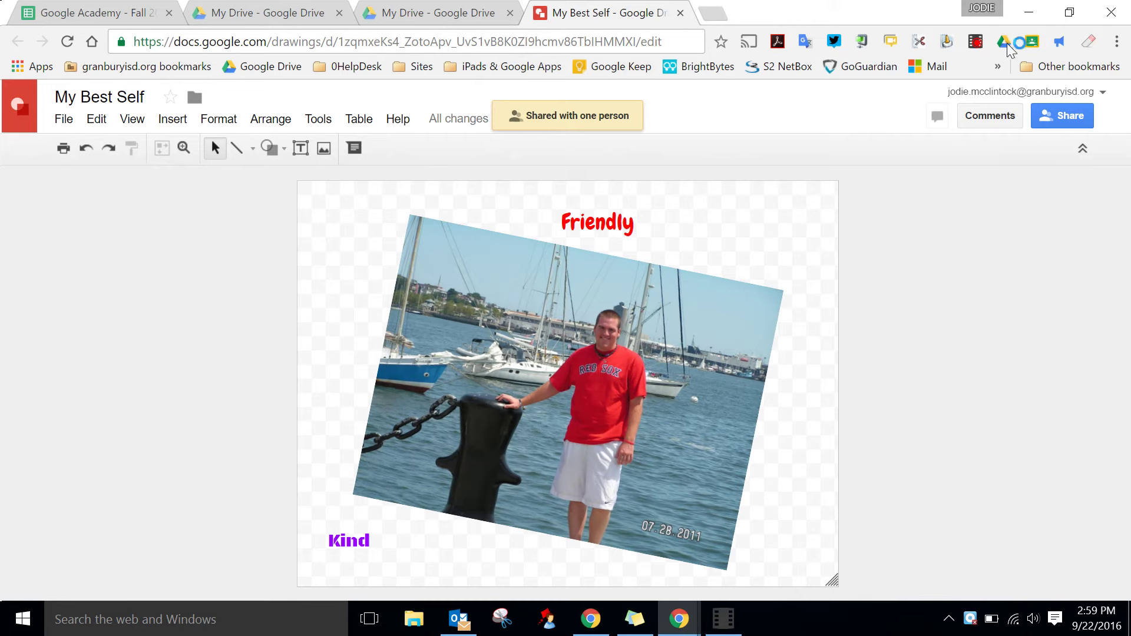
{"action": "left_click", "coordinate": [977, 46]}
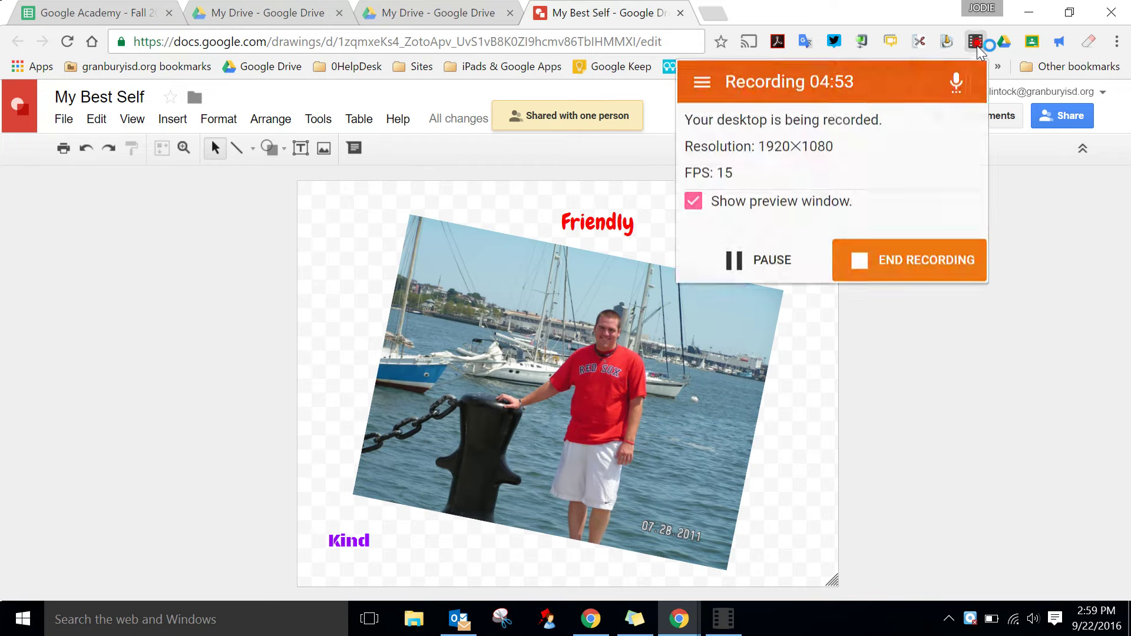